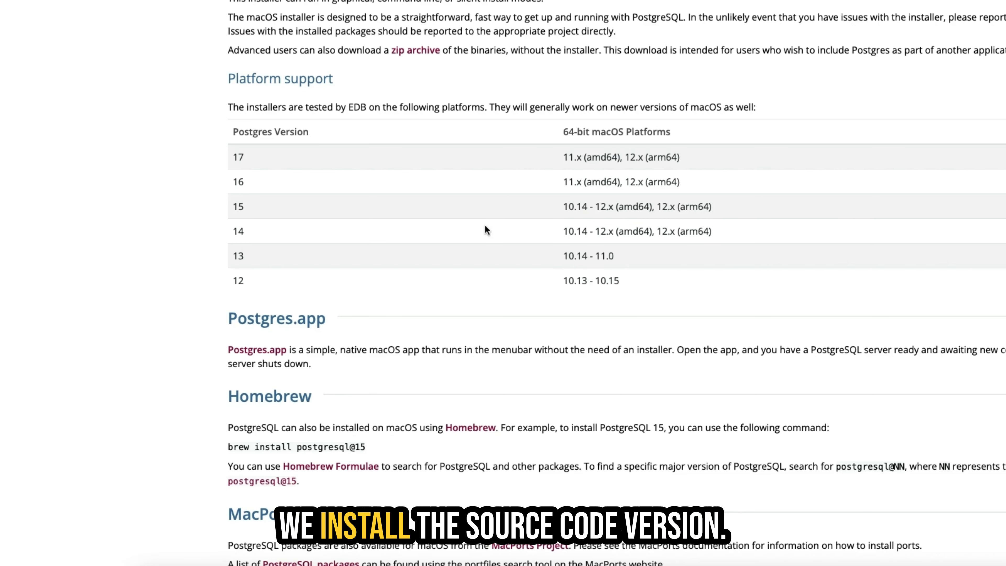
Step: Download the EDB interactive installer for macOS, open postgresql-17.6-1-osx.dmg and launch the postgresql-17.6-1-osx installer inside it
scroll(485, 229, up, 10)
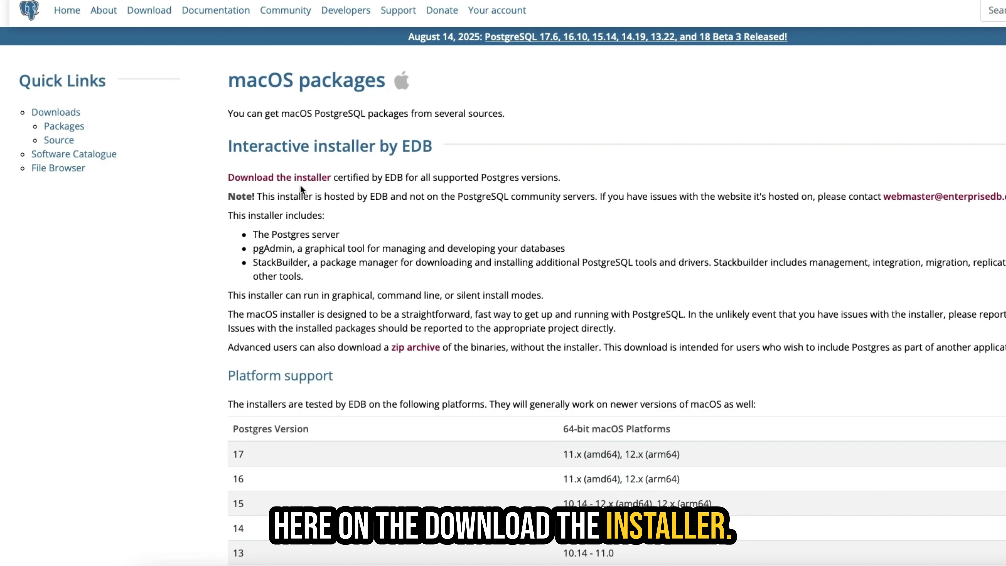
click(309, 181)
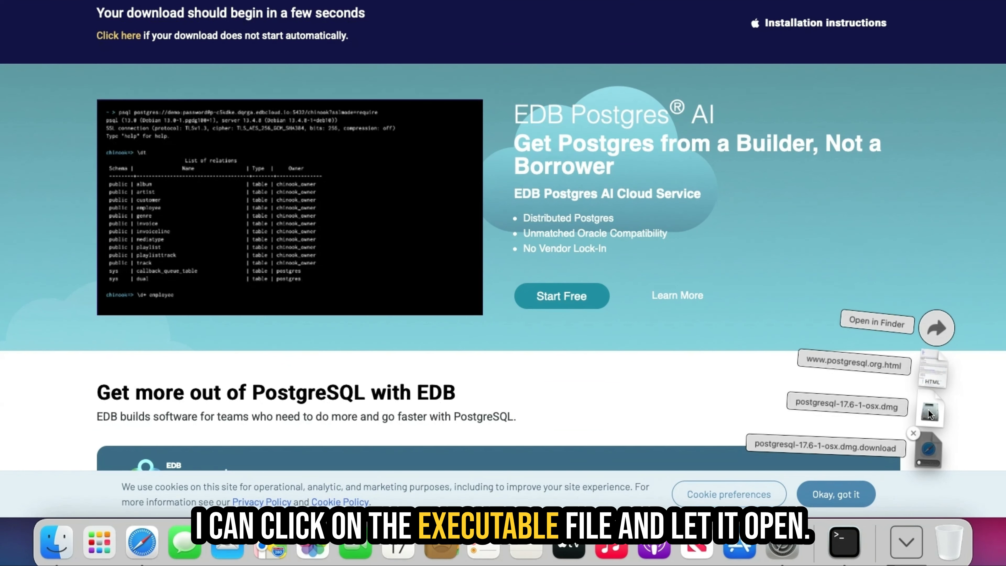
click(930, 415)
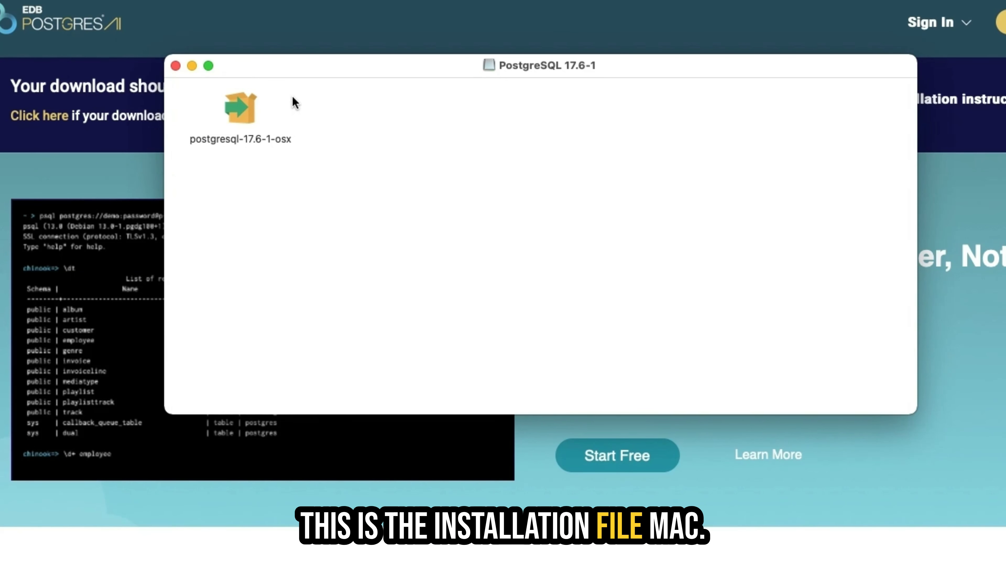
double_click(239, 109)
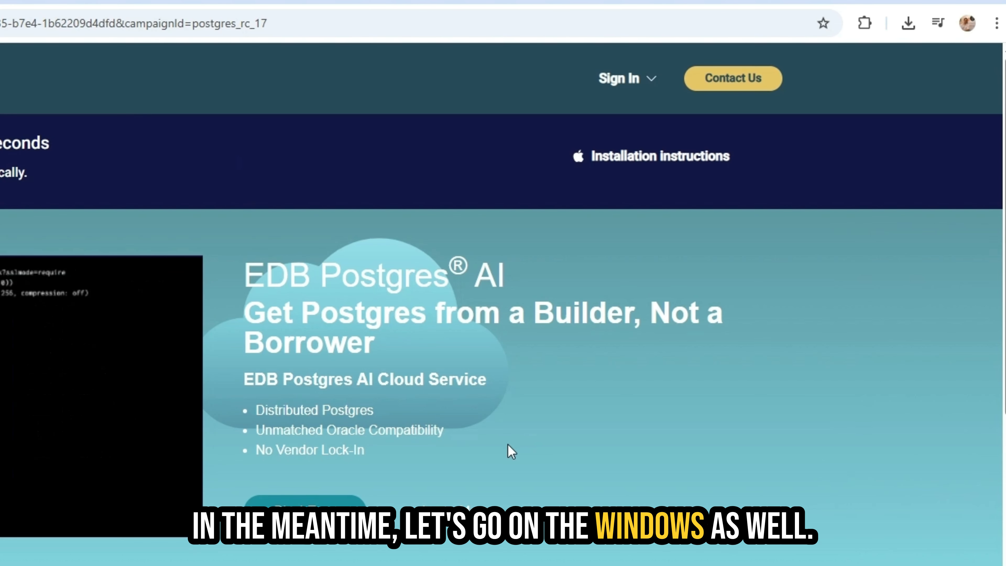
Step: On the Windows machine, launch the downloaded PostgreSQL 17.6-1 installer and allow it to install despite not being Microsoft-verified
click(908, 23)
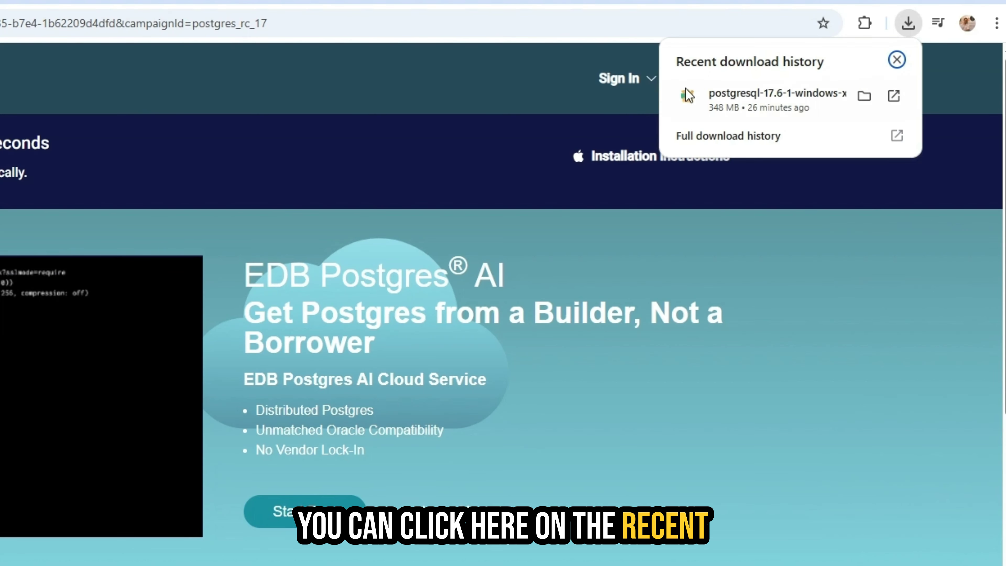
click(753, 99)
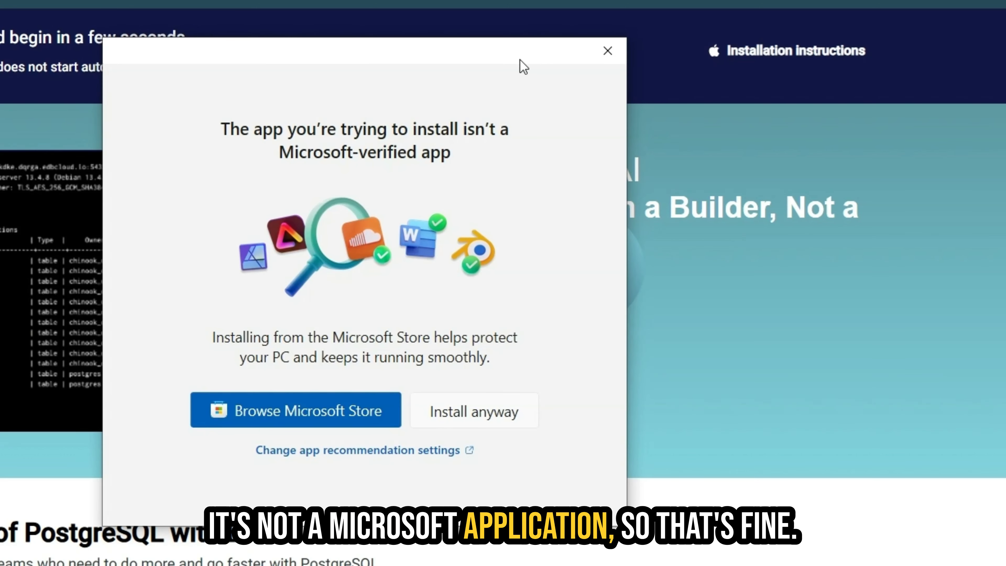
click(498, 416)
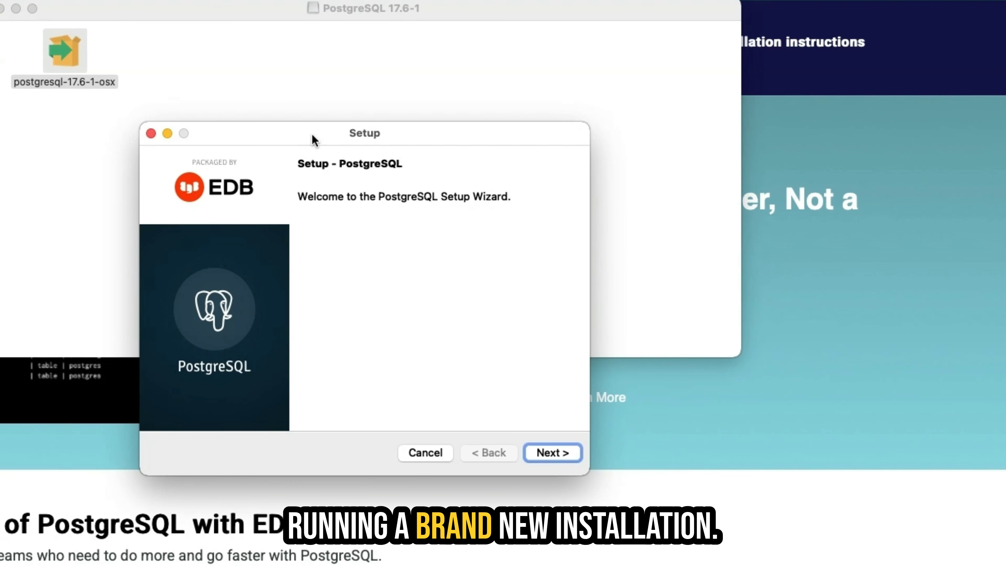
Step: In the macOS setup wizard, accept the installation directory /Library/PostgreSQL/17 and keep all four components selected
click(545, 455)
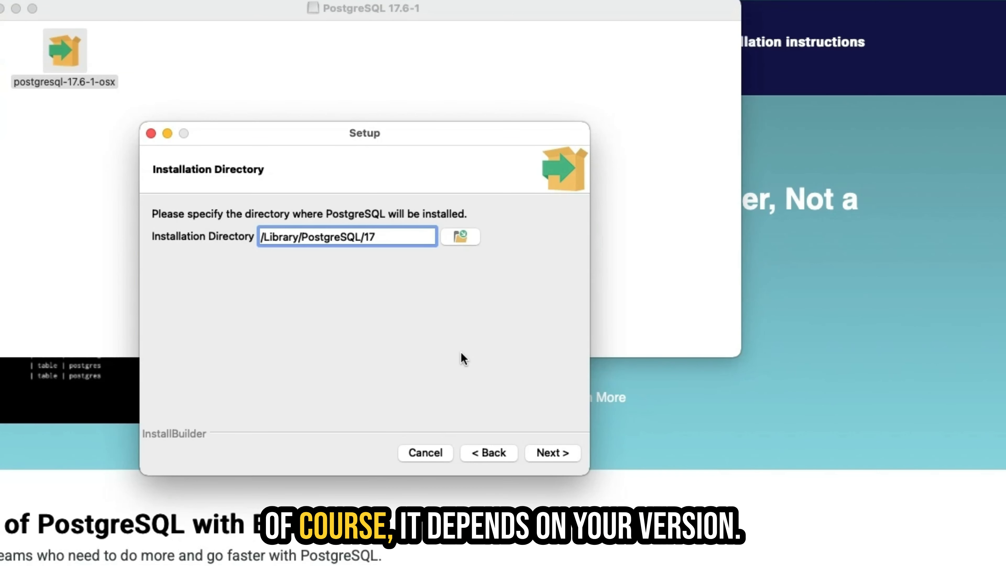
click(558, 454)
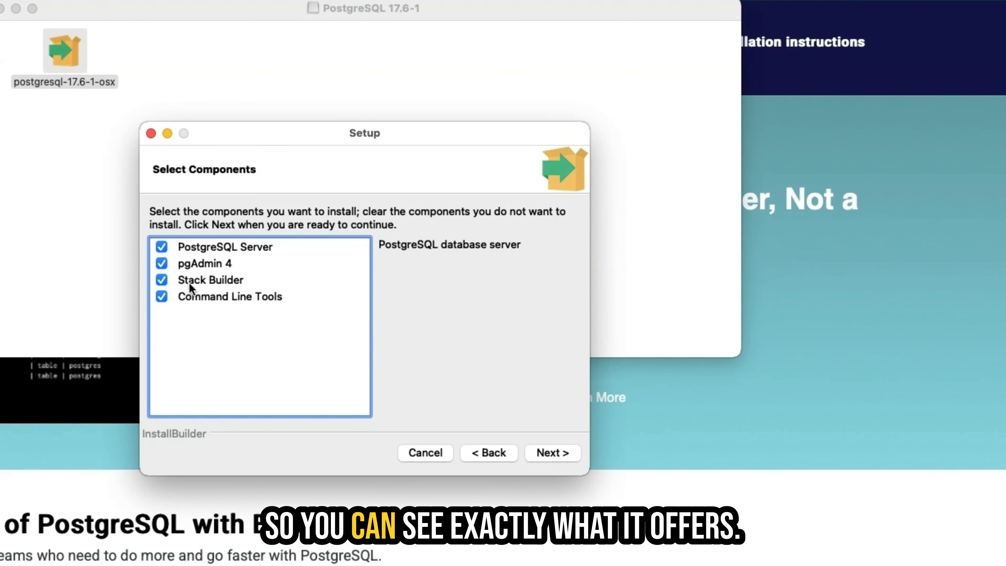
click(552, 453)
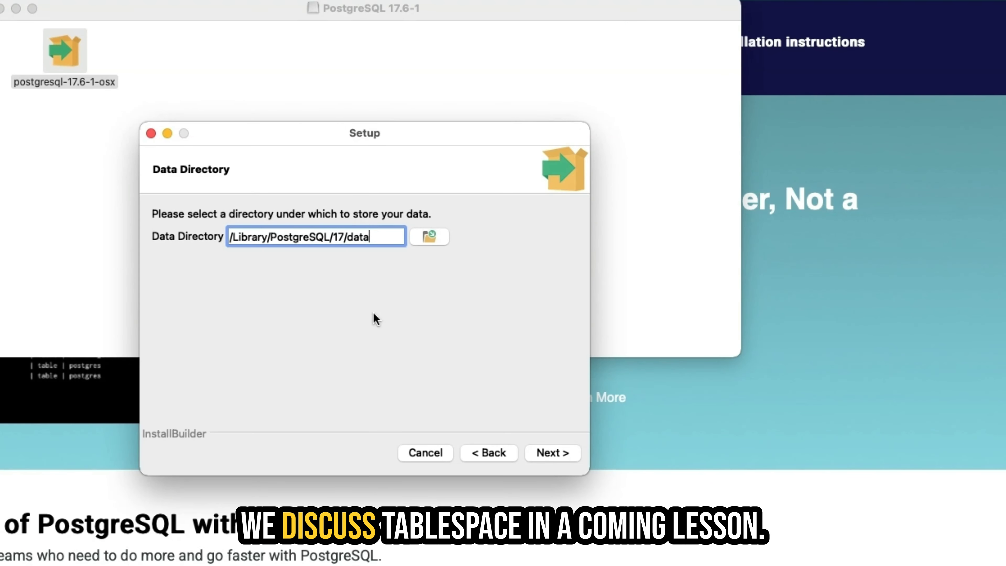
Step: Accept the data directory /Library/PostgreSQL/17/data and port 5432, and keep the cluster locale at DEFAULT
click(547, 451)
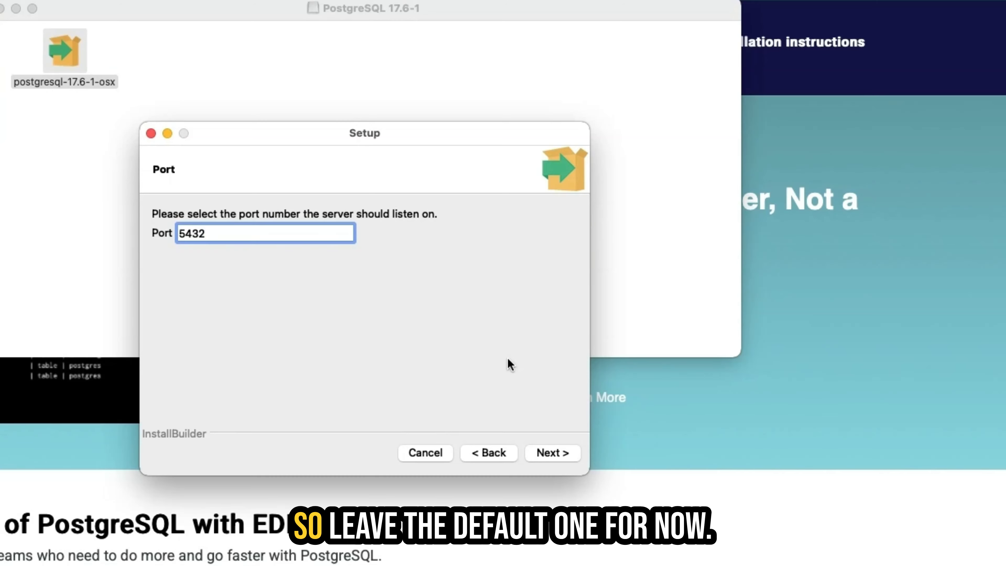
key(Return)
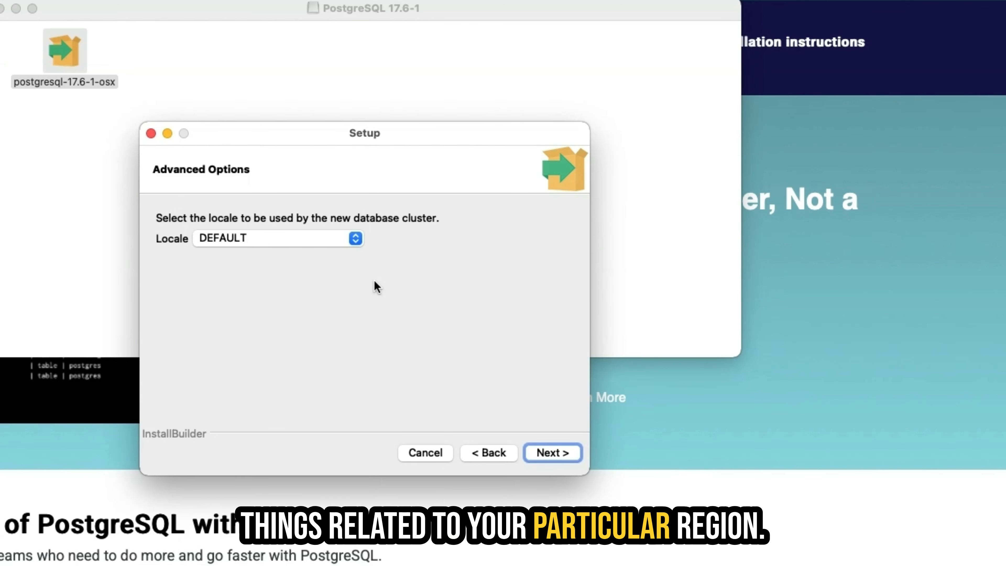
click(325, 245)
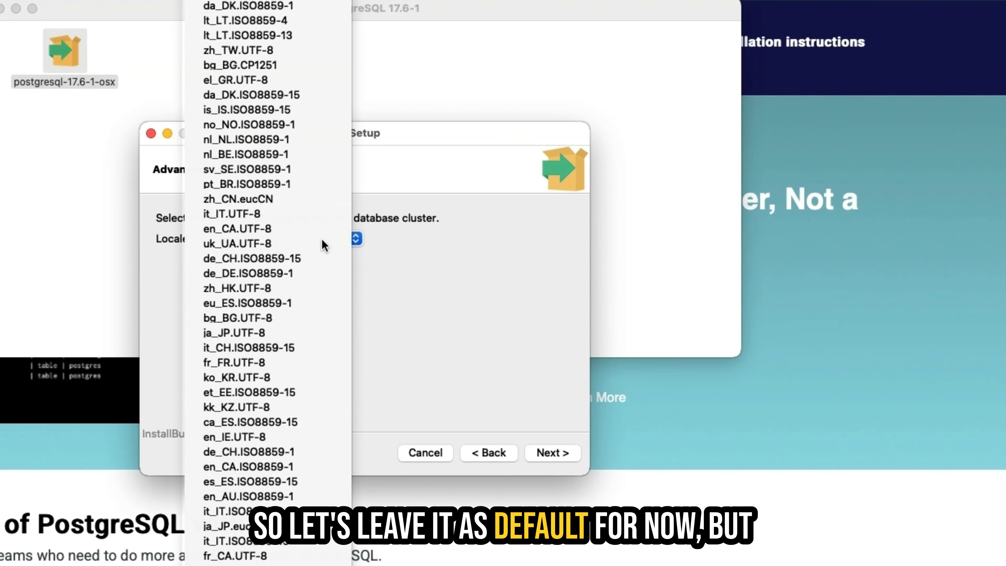
click(502, 290)
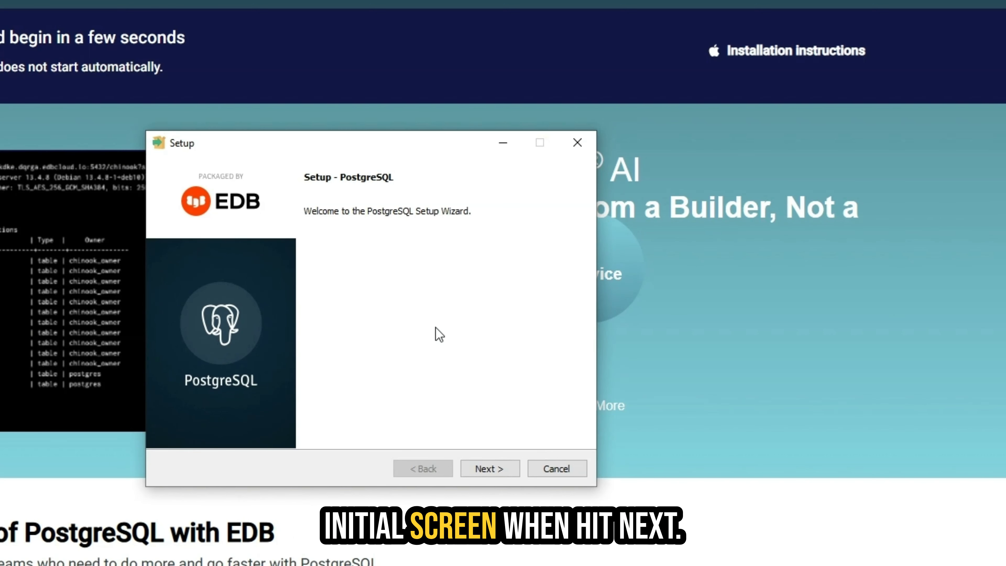
Step: On Windows, advance through the PostgreSQL setup wizard and accept the pre-installation summary with port 5432
click(480, 463)
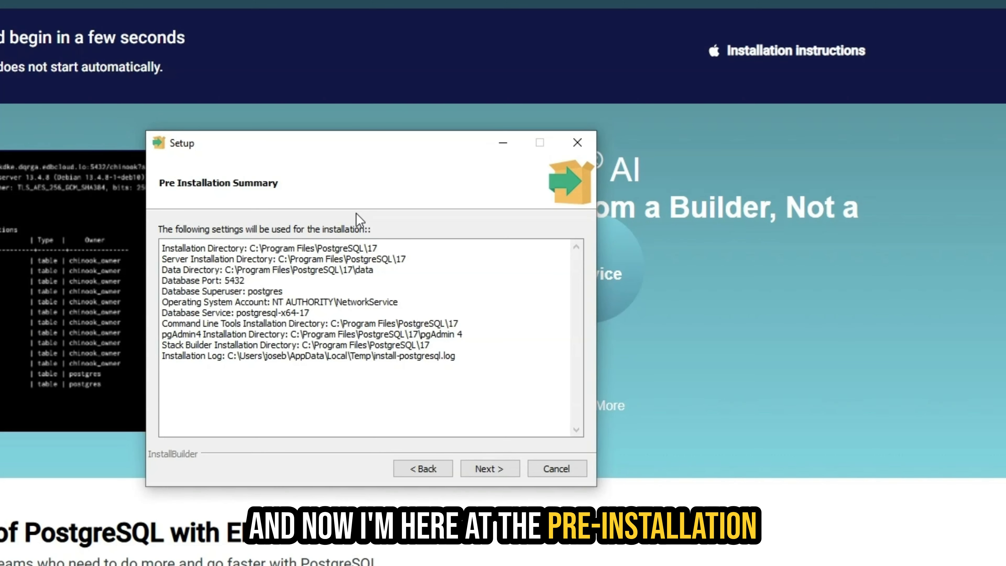
click(481, 468)
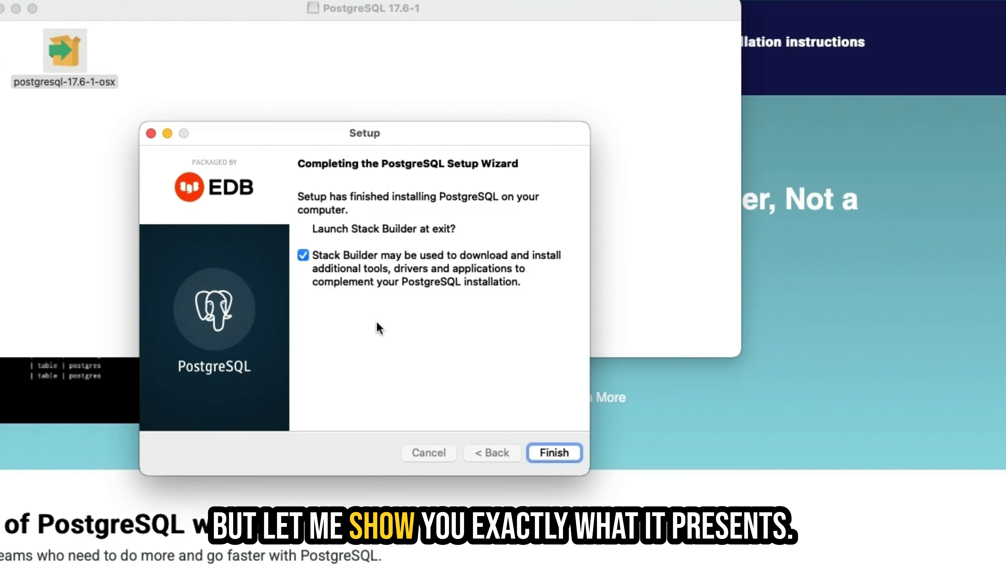
Step: Finish the macOS setup with Stack Builder launching at exit, and choose the PostgreSQL 17 server as its target installation
click(557, 453)
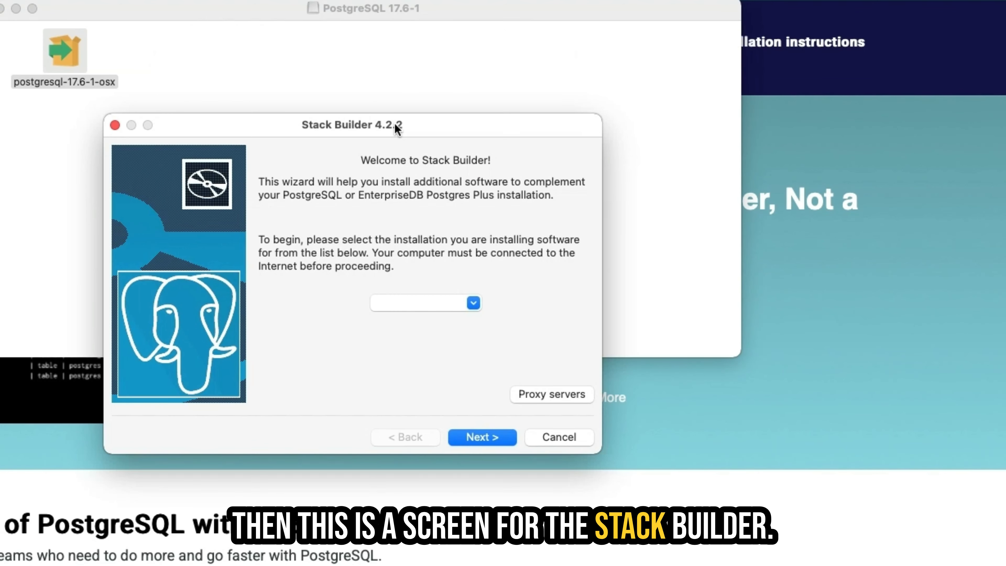
click(474, 303)
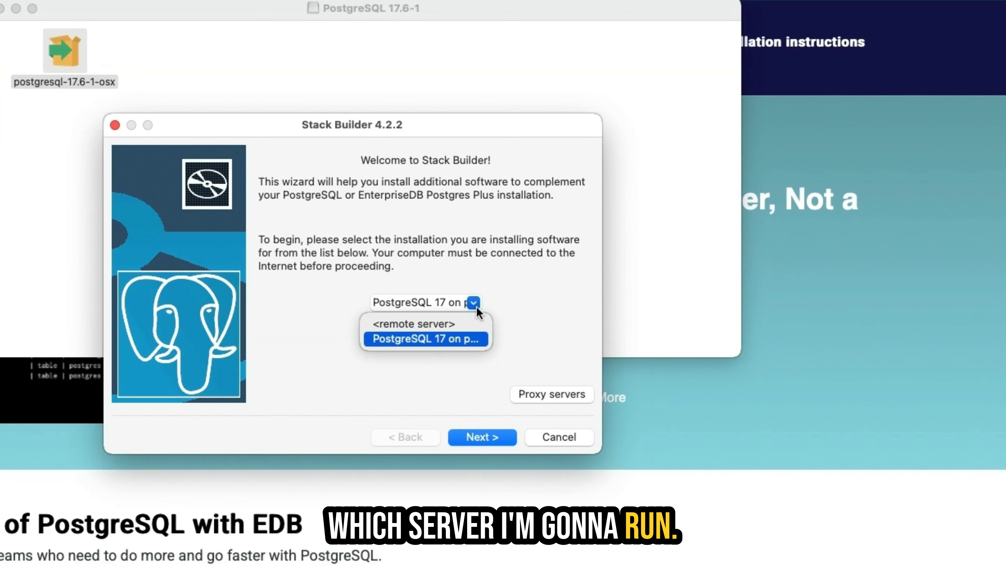
click(479, 339)
click(493, 438)
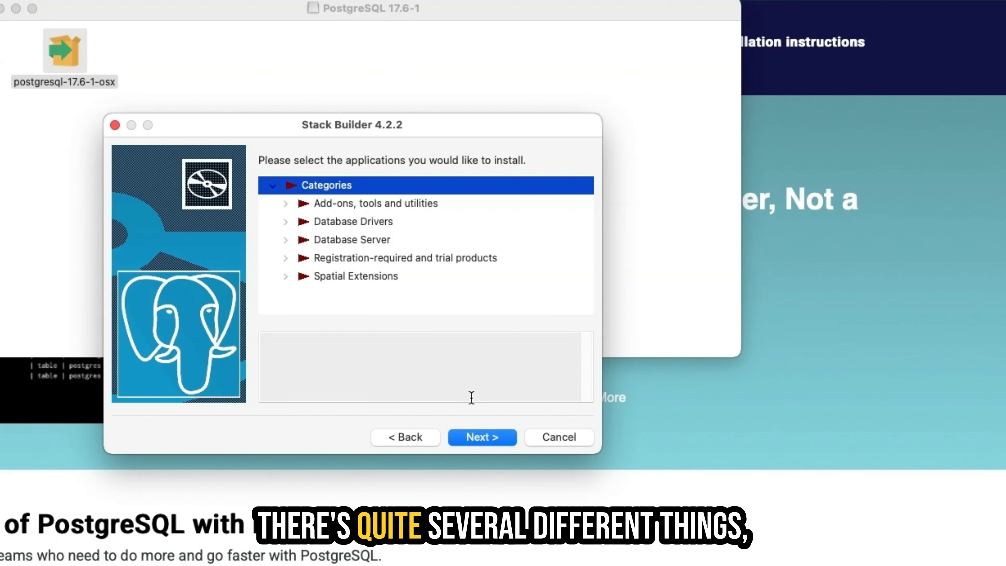
Step: Examine the packages Stack Builder offers under Add-ons, tools and utilities, Database Drivers and Spatial Extensions
click(286, 204)
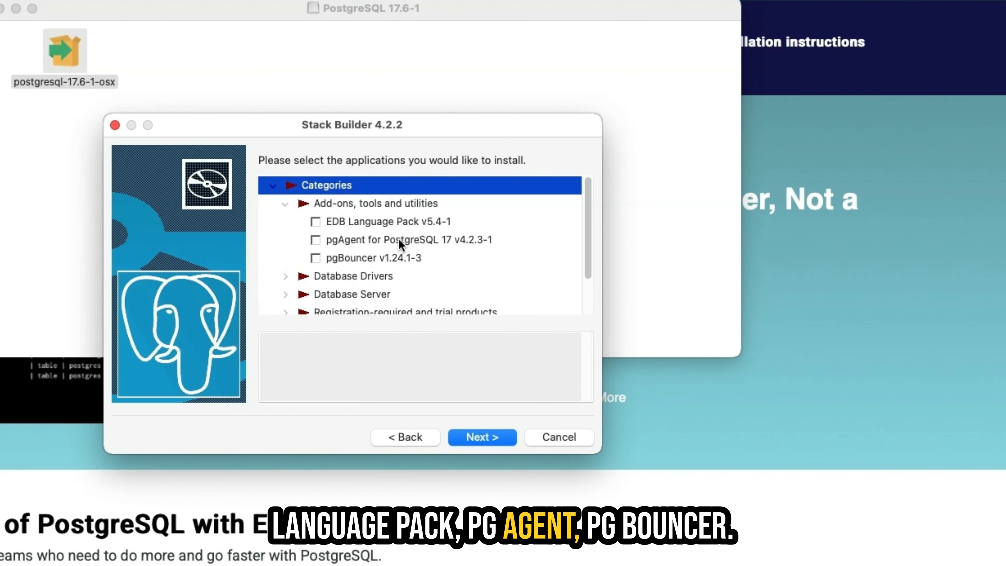
click(282, 203)
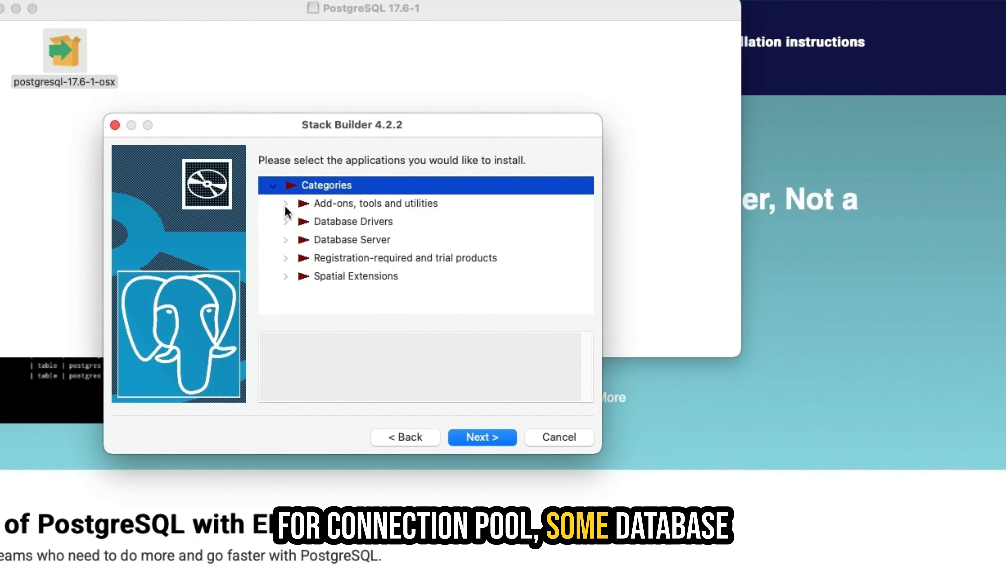
click(287, 222)
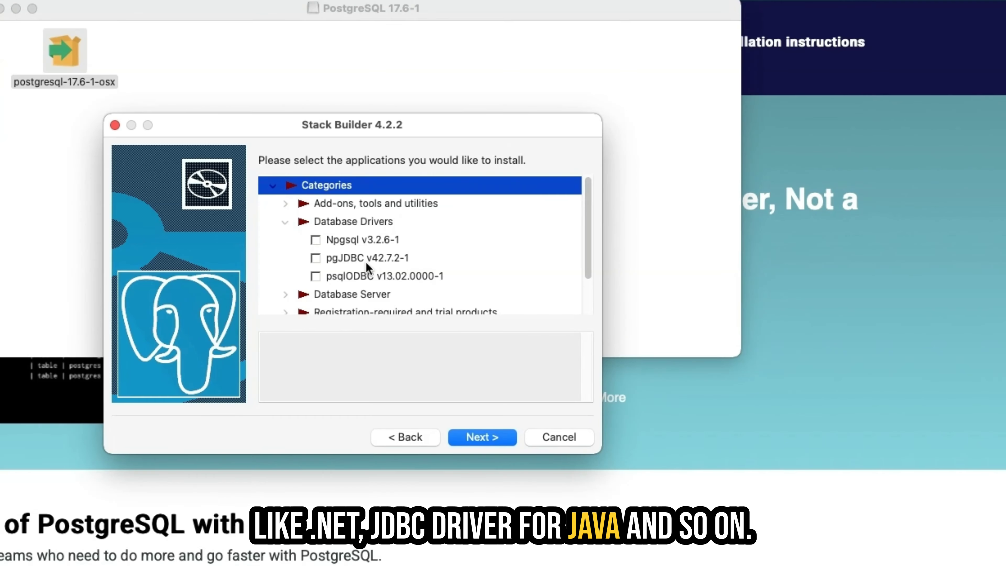
click(285, 222)
click(287, 276)
click(287, 276)
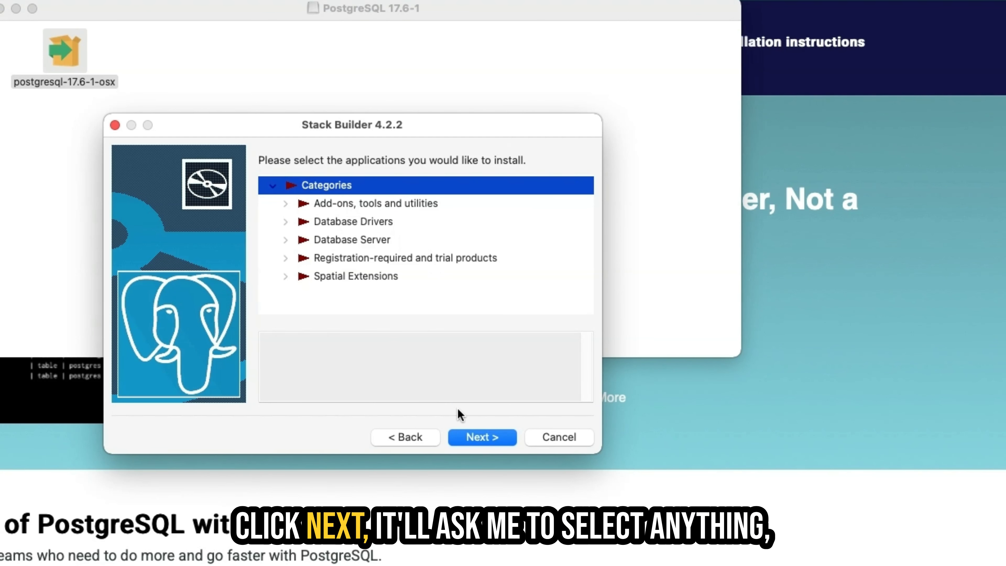
Step: Try to continue without selecting any package, then exit the Stack Builder wizard without installing anything
click(477, 432)
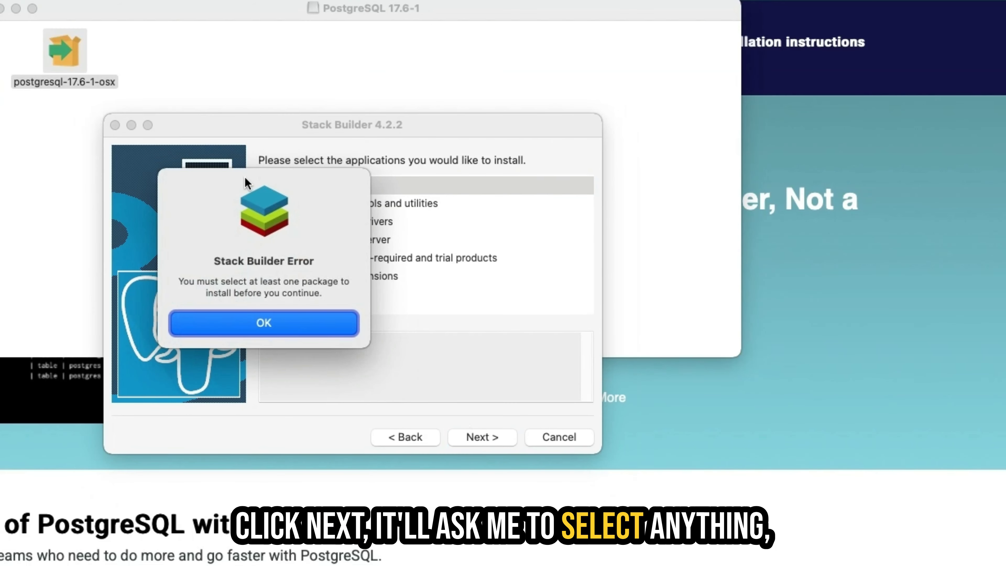
click(310, 322)
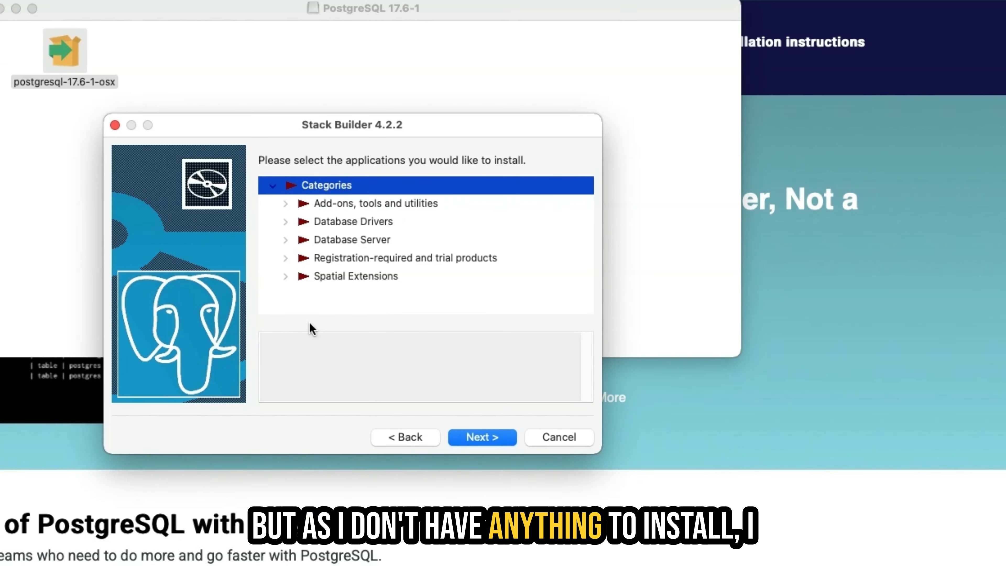
click(559, 437)
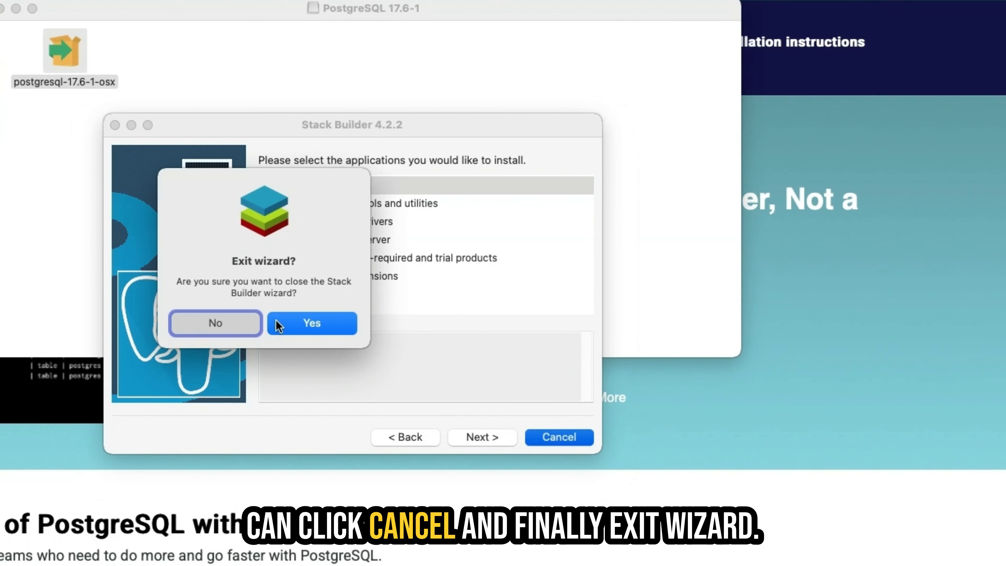
click(311, 323)
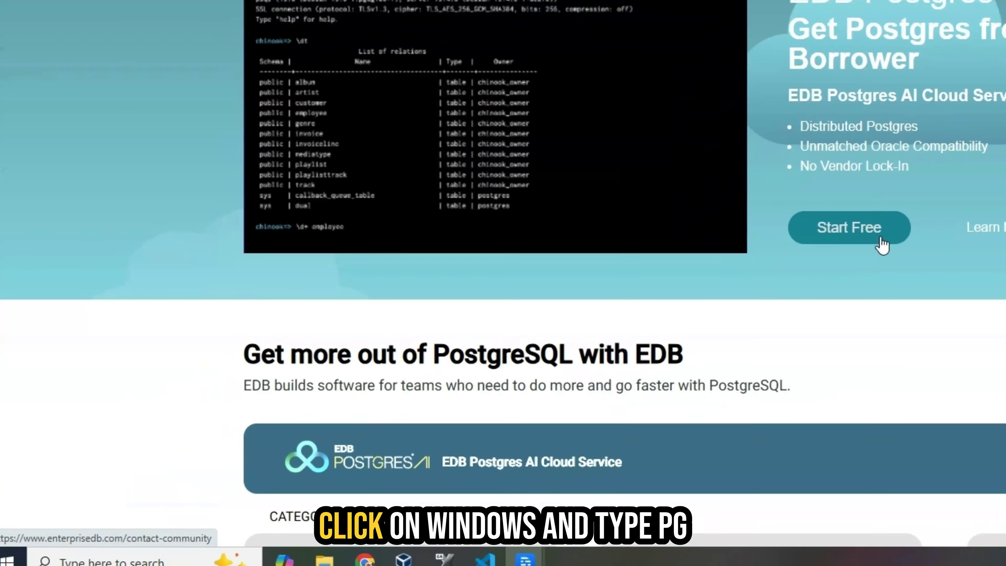
Step: On Windows, search for pgAdmin 4 and open it
key(super)
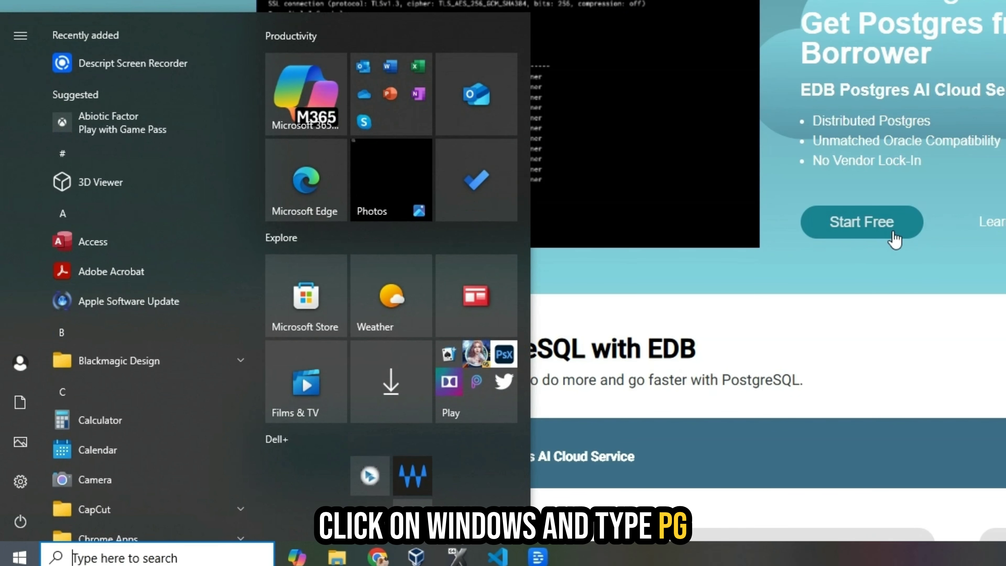
text(pgAdmin 4)
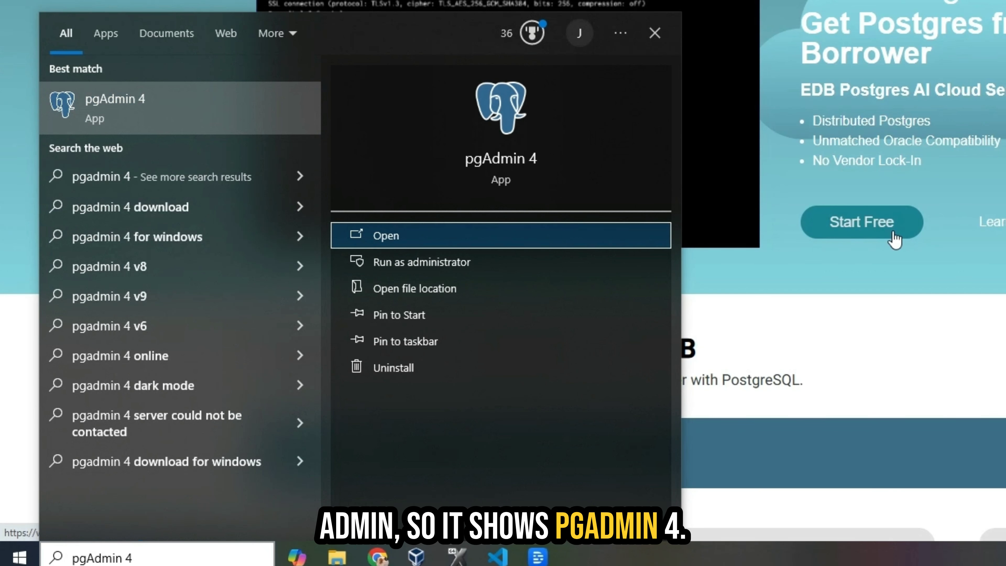
key(Return)
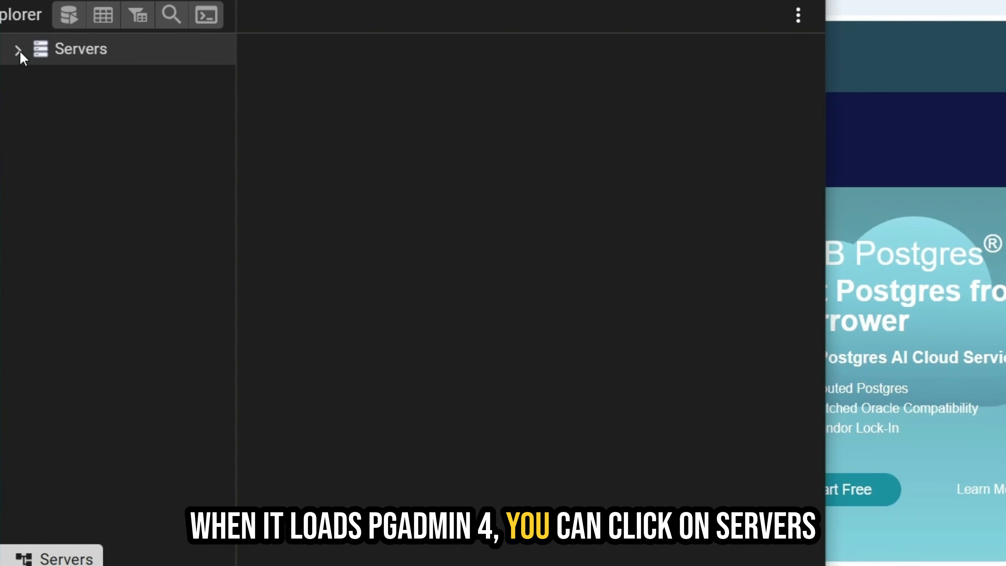
Step: Expand Servers, collapse the new_dqllessons database and open a Query Tool on the postgres database
click(19, 50)
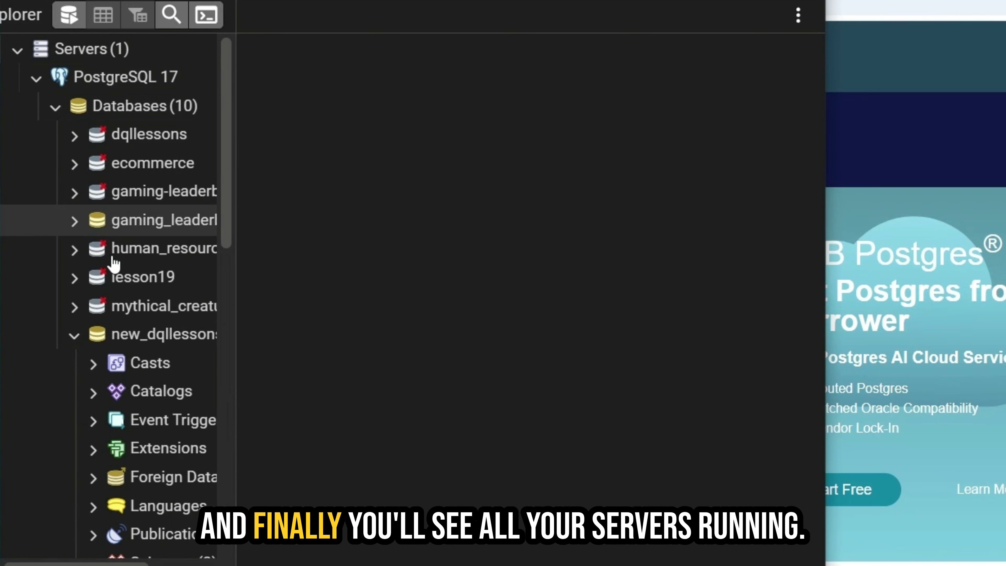
click(74, 335)
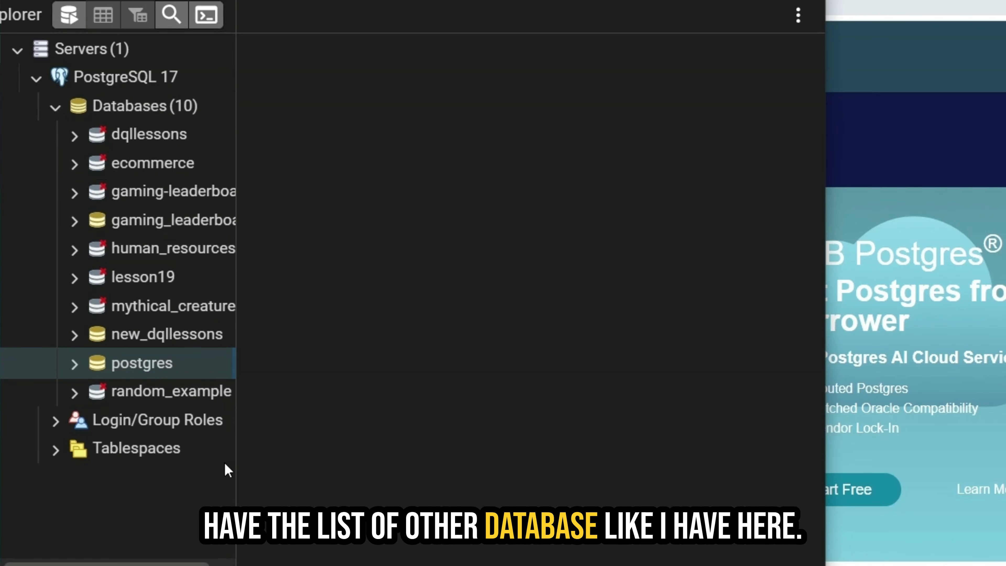
click(69, 15)
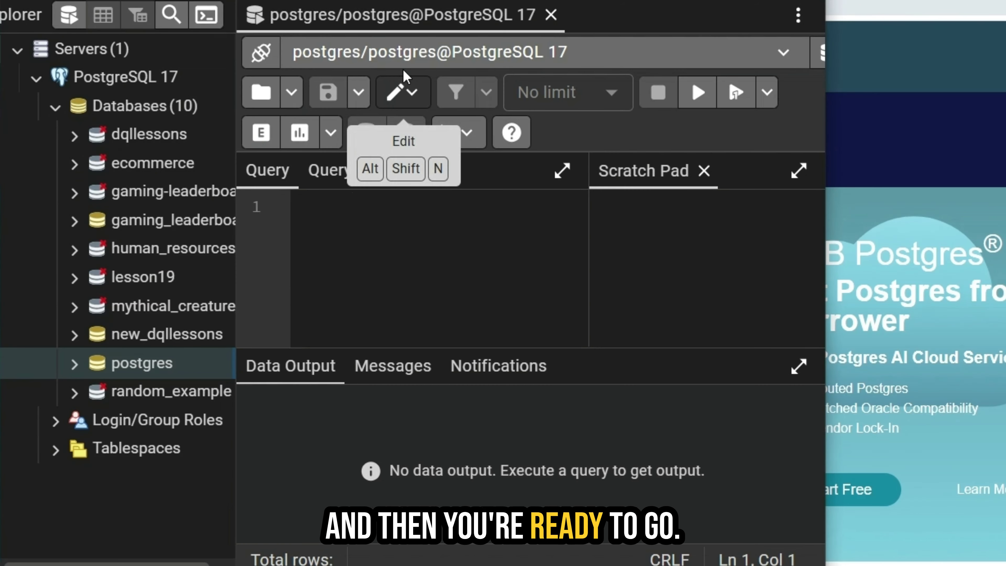
Step: Run the query SELECT version(); on the postgres database and enlarge the output area to show the result row
text(AS)
key(BackSpace)
key(BackSpace)
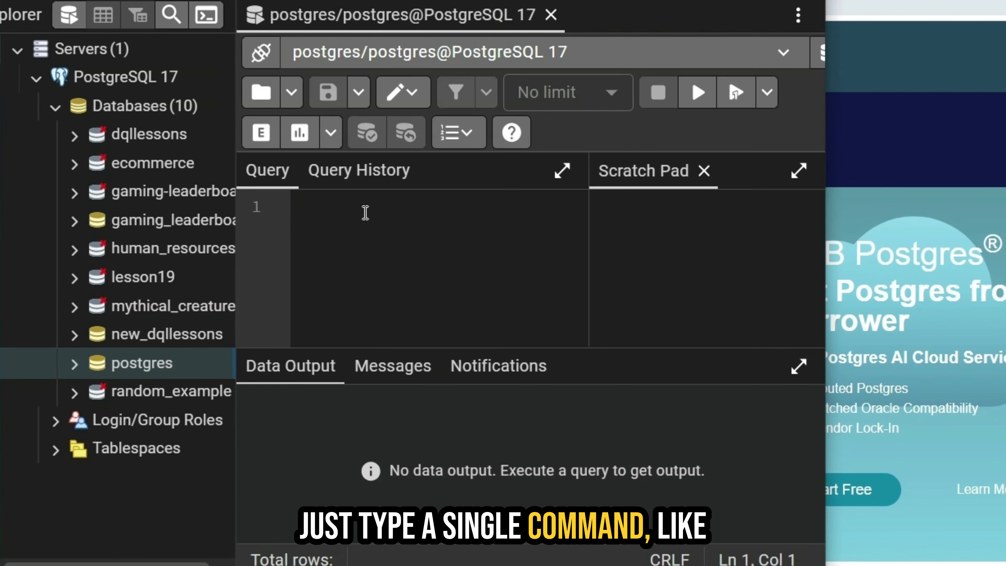
text(SELECT version();)
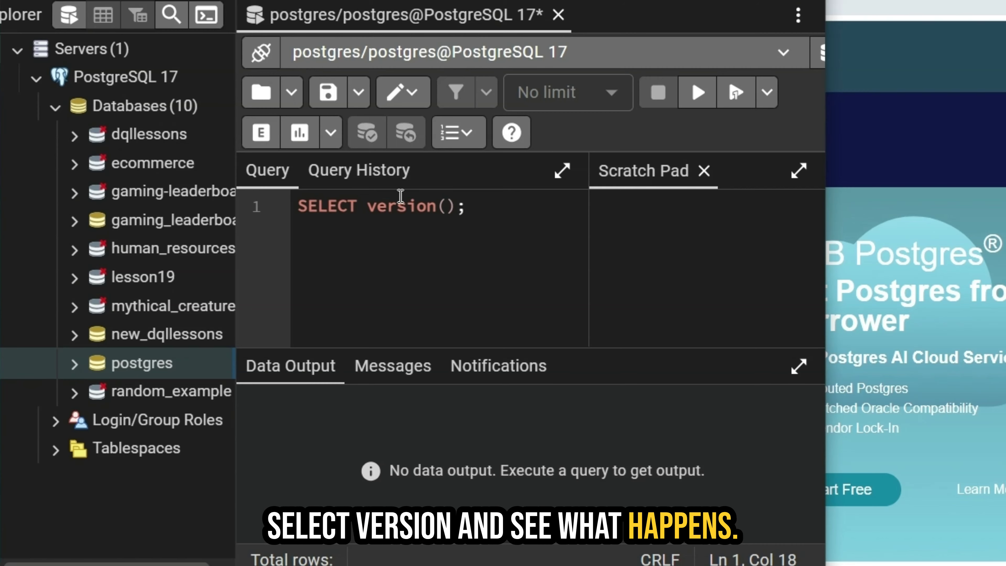
key(F5)
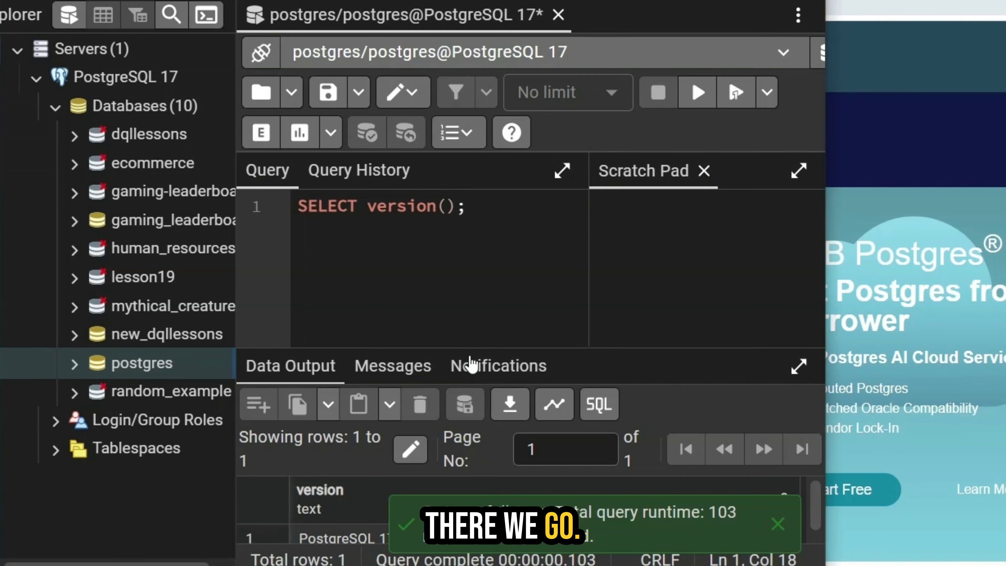
drag(471, 349, 474, 241)
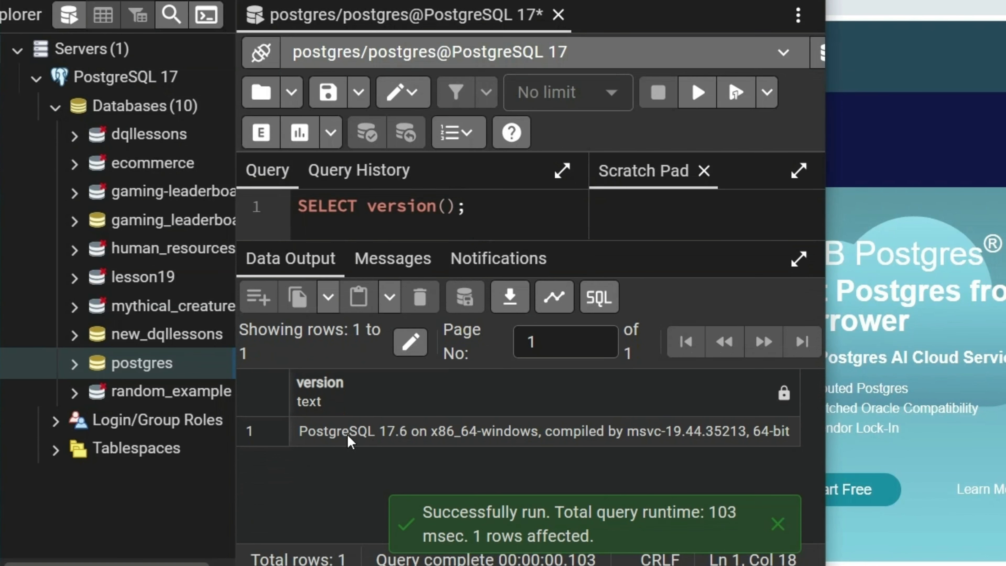